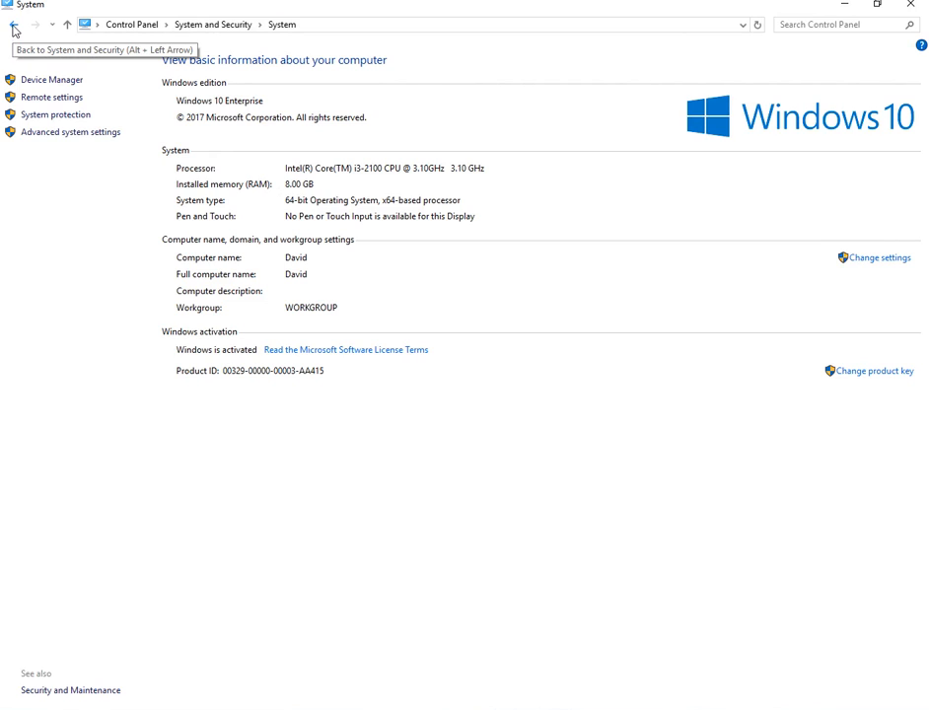
# Open the Windows Features list from Programs and Features in Control Panel.
pyautogui.click(34, 56)
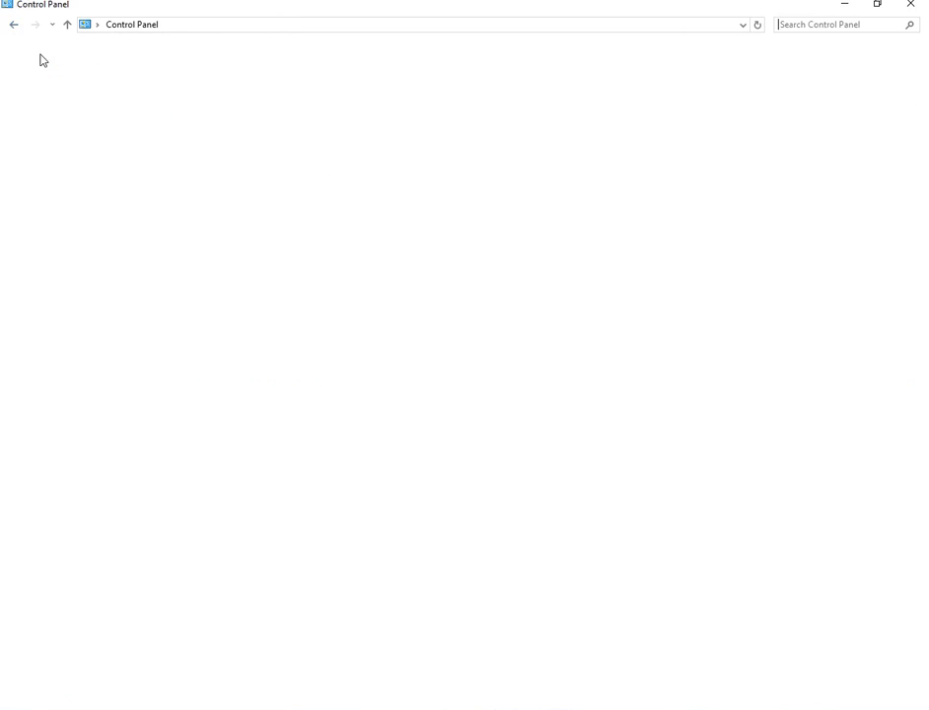
pyautogui.click(284, 252)
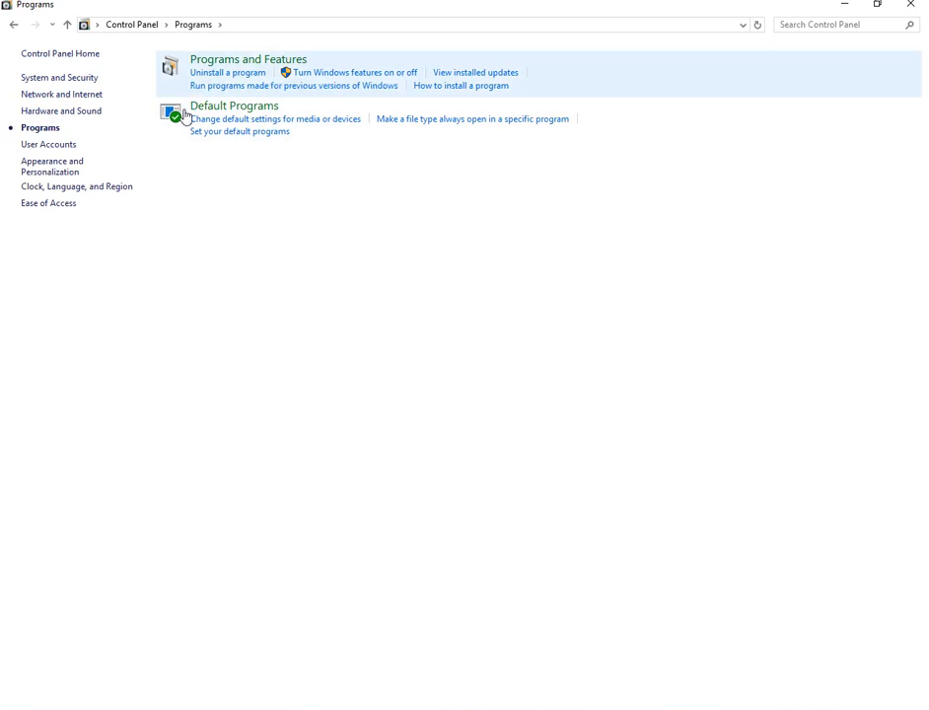
pyautogui.click(214, 63)
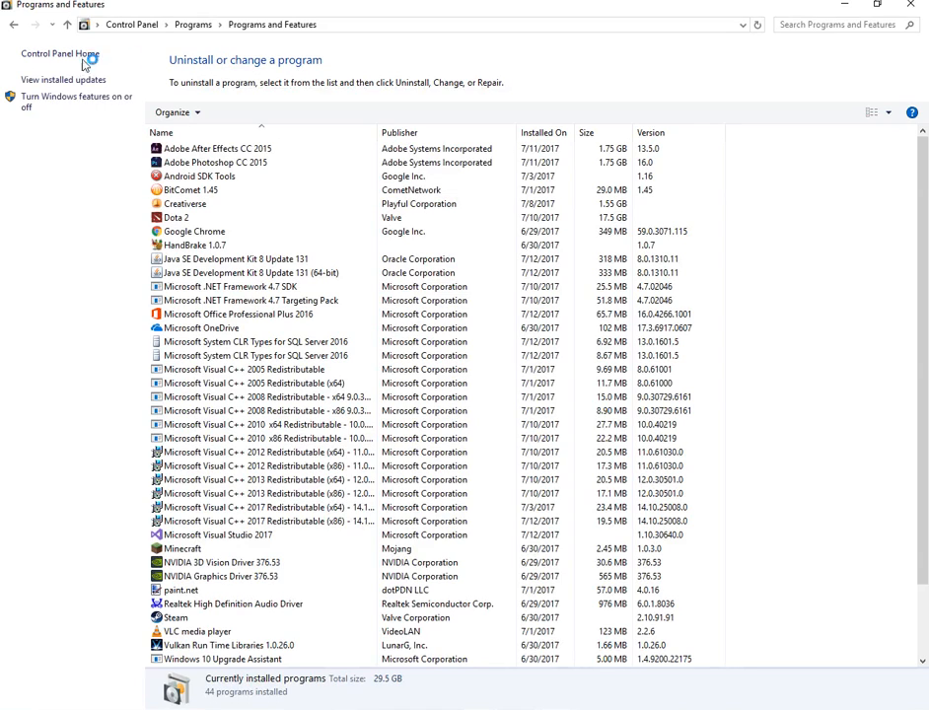
pyautogui.click(54, 102)
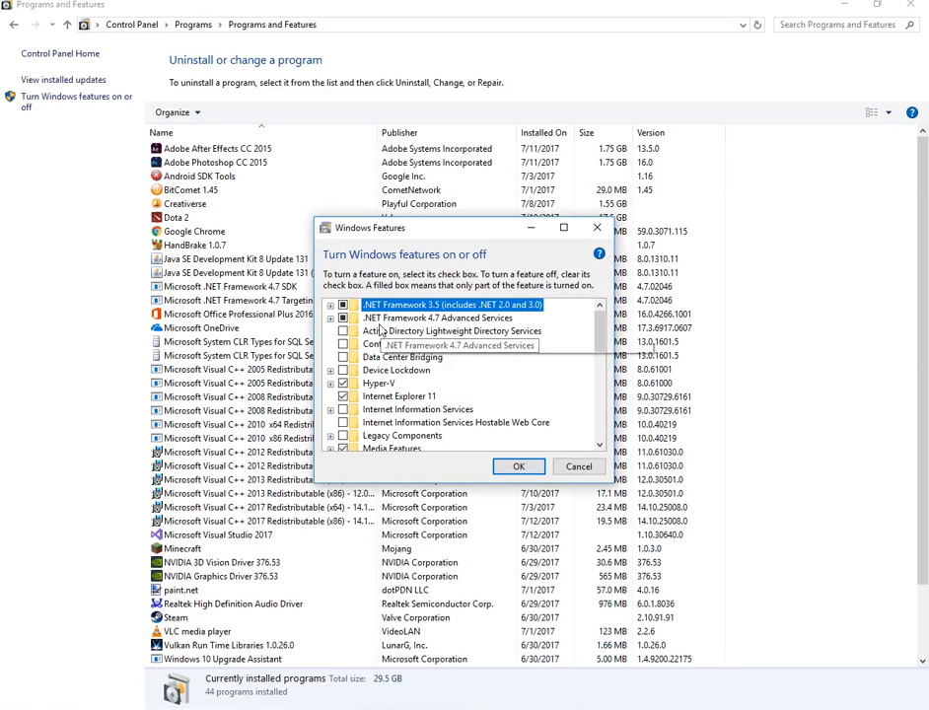
# Check which Hyper-V Management Tools and Hyper-V Platform components are enabled, then dismiss the feature list without changes and close Control Panel.
pyautogui.scroll(-1, 414, 335)
pyautogui.scroll(-2, 414, 345)
pyautogui.scroll(3, 374, 414)
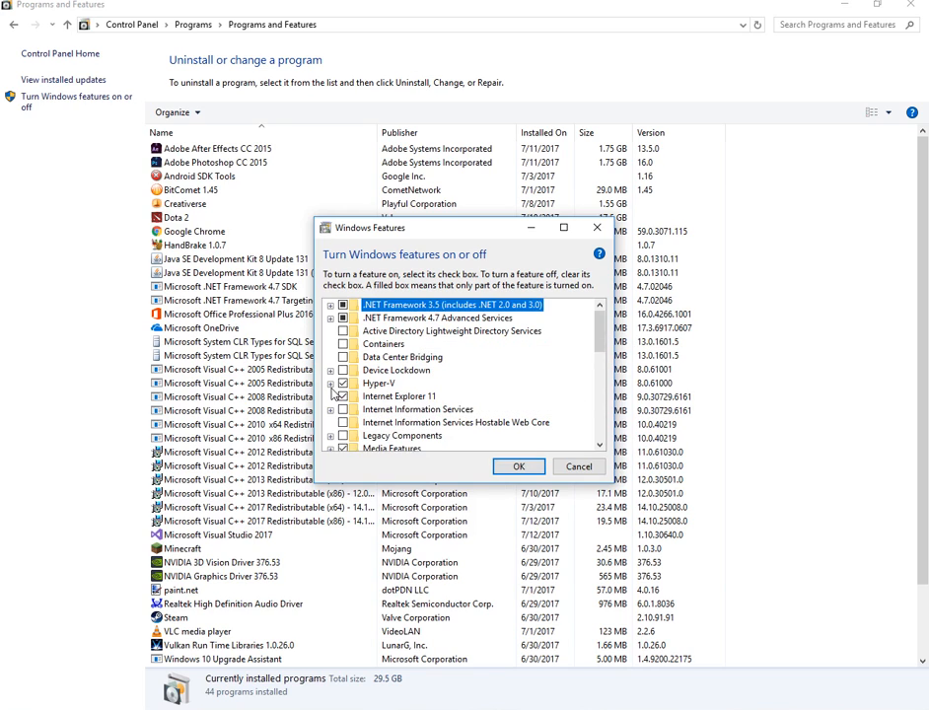
pyautogui.click(330, 383)
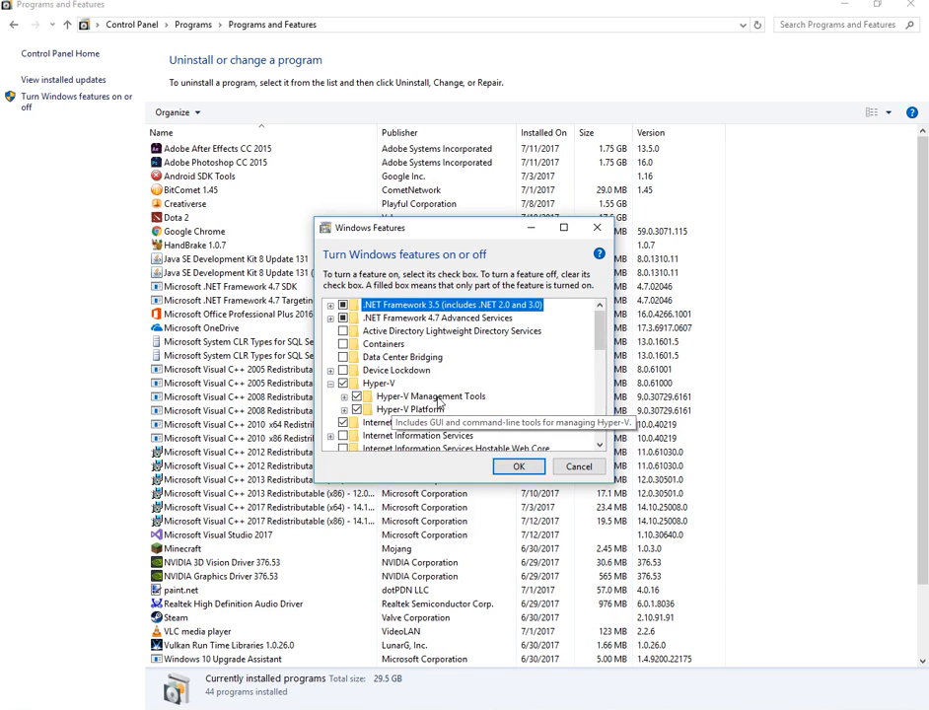
pyautogui.click(343, 409)
pyautogui.click(343, 396)
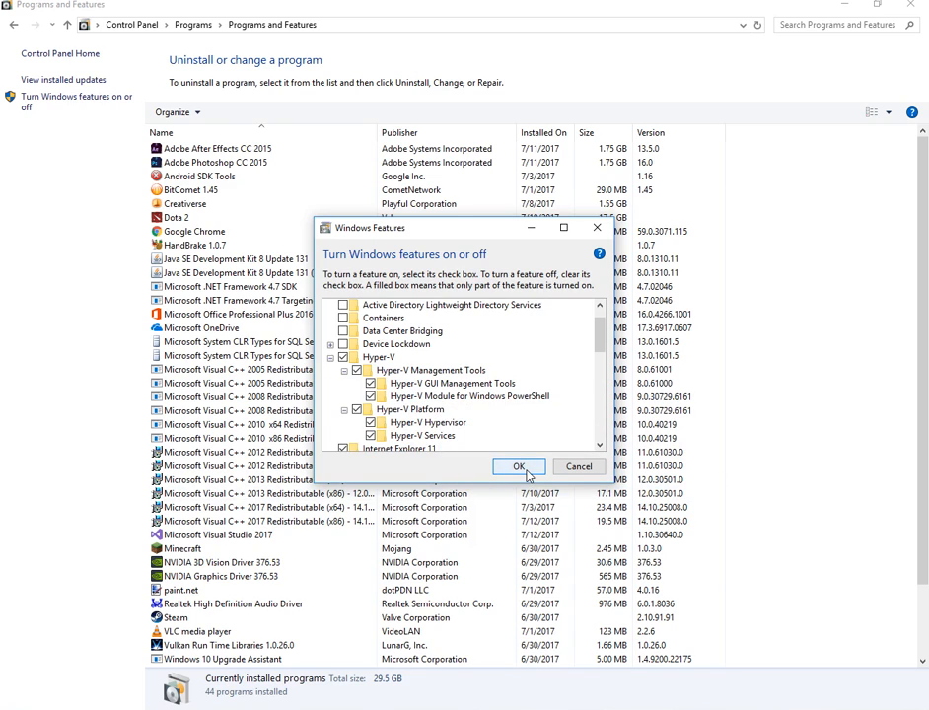
pyautogui.click(571, 467)
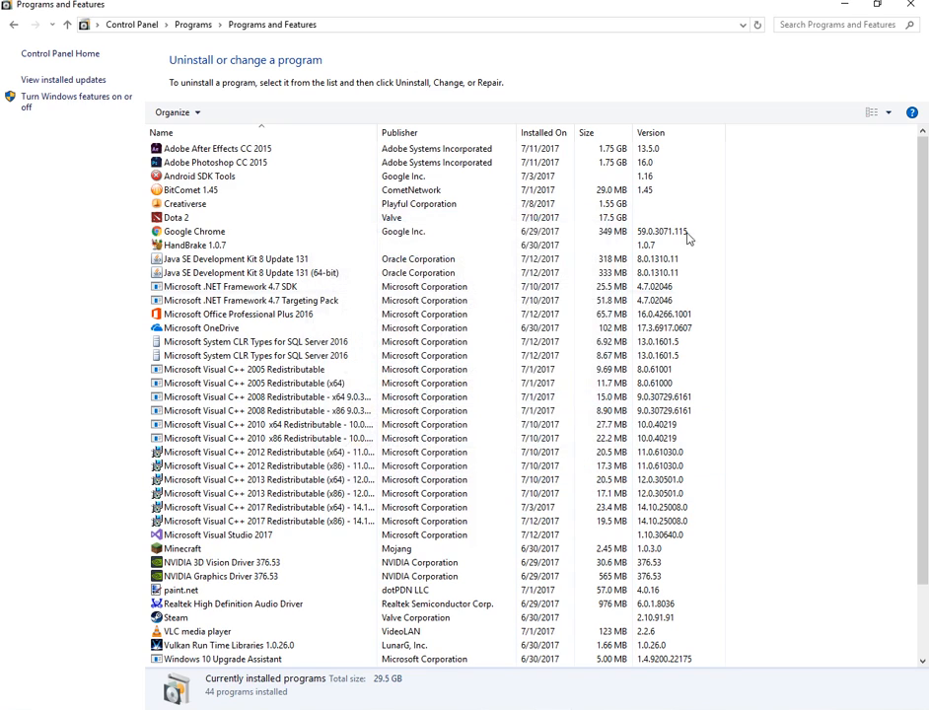
pyautogui.click(905, 7)
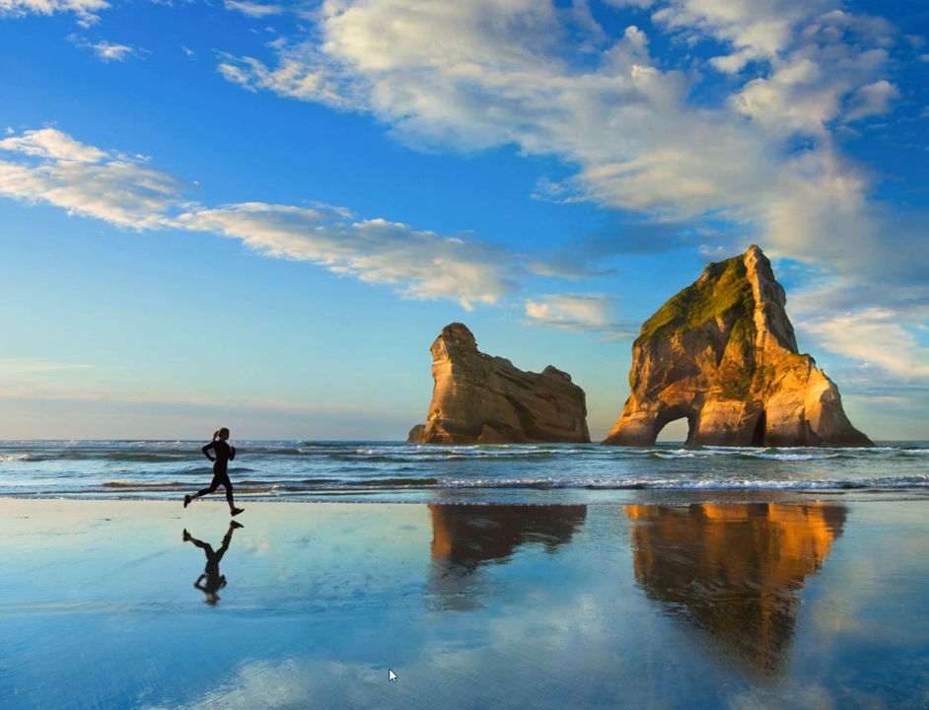
# Switch to Internet Explorer and open the Emulator for Android Apps page from the "visual studio android emulator" search results.
pyautogui.click(335, 708)
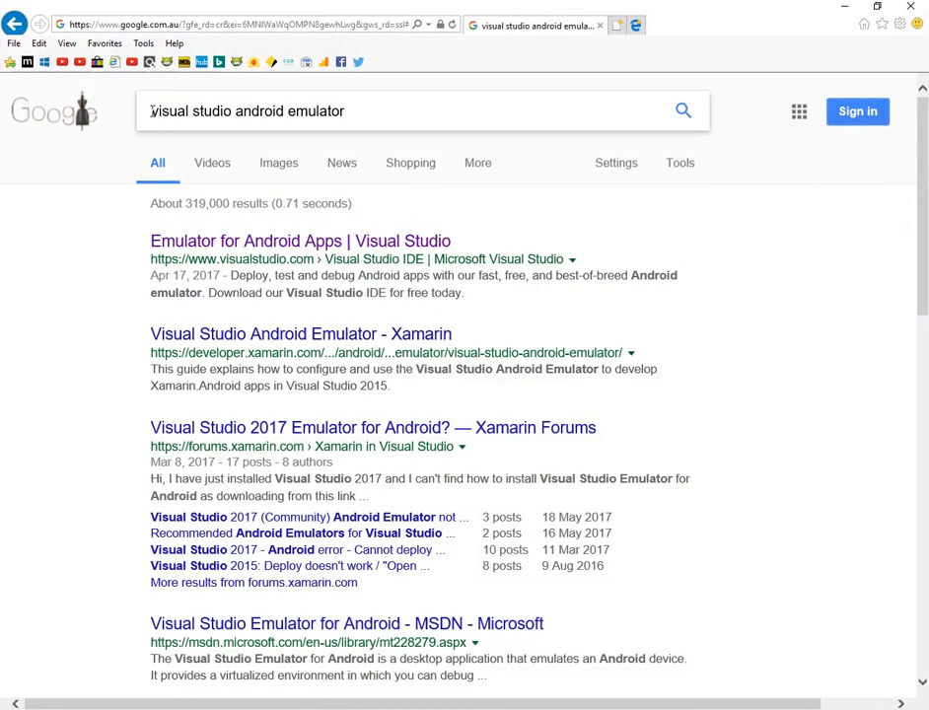
pyautogui.moveTo(151, 112); pyautogui.dragTo(348, 118)
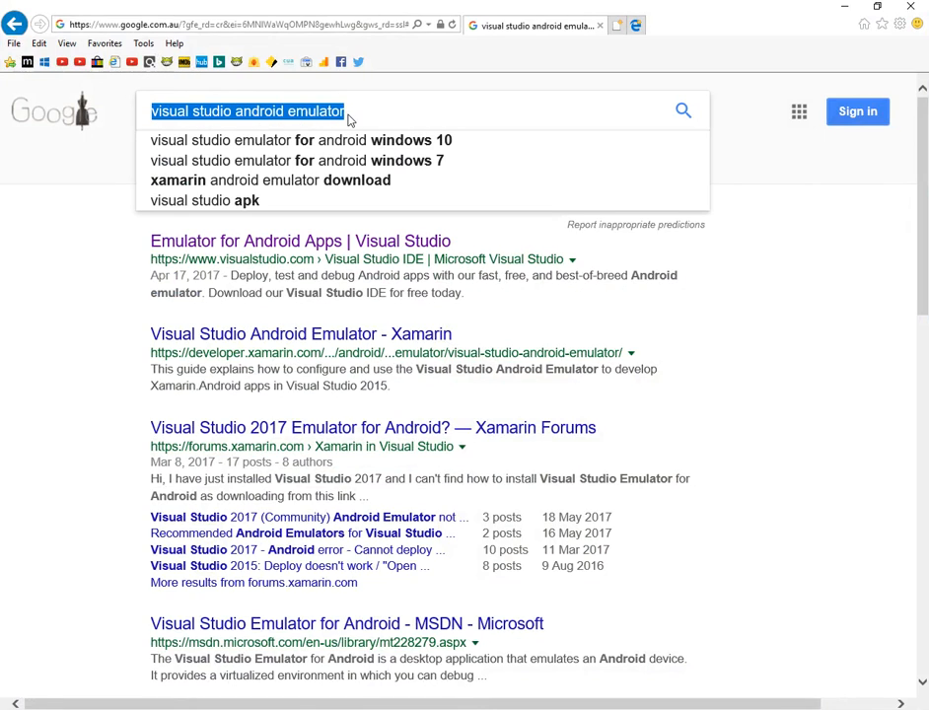
pyautogui.click(275, 243)
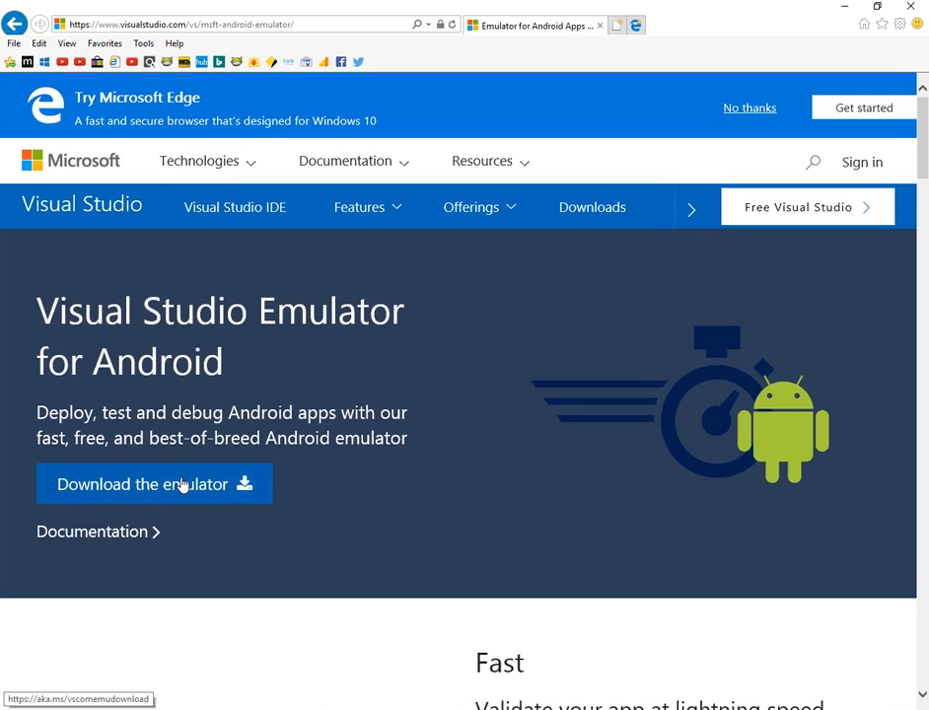
# Download and run vs_emulatorsetup.exe, and install Microsoft Visual Studio Emulator for Android.
pyautogui.click(183, 484)
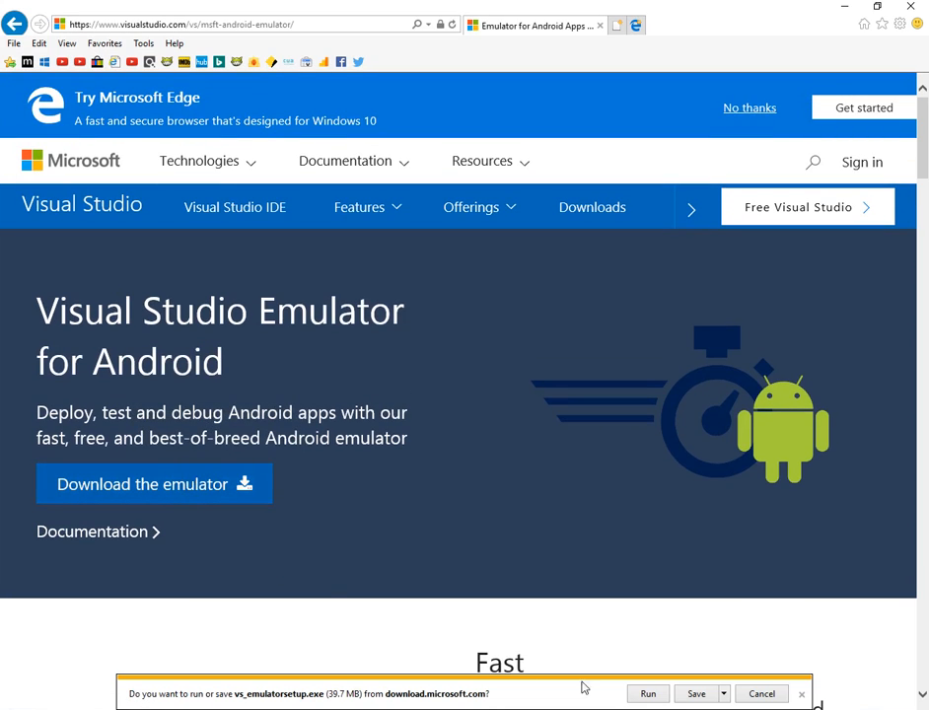
pyautogui.click(646, 694)
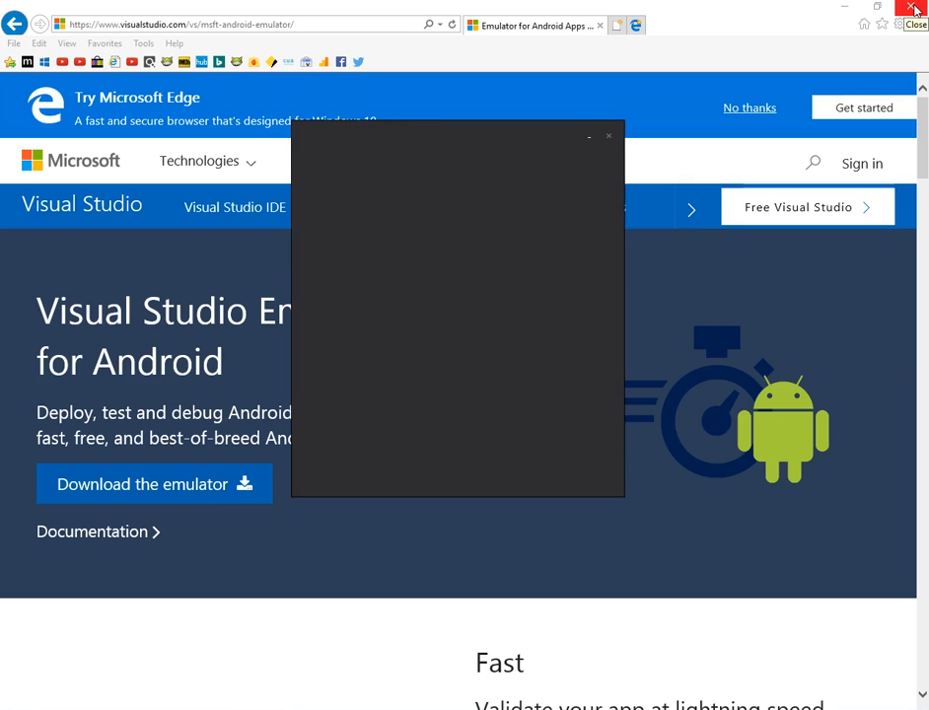
pyautogui.click(915, 10)
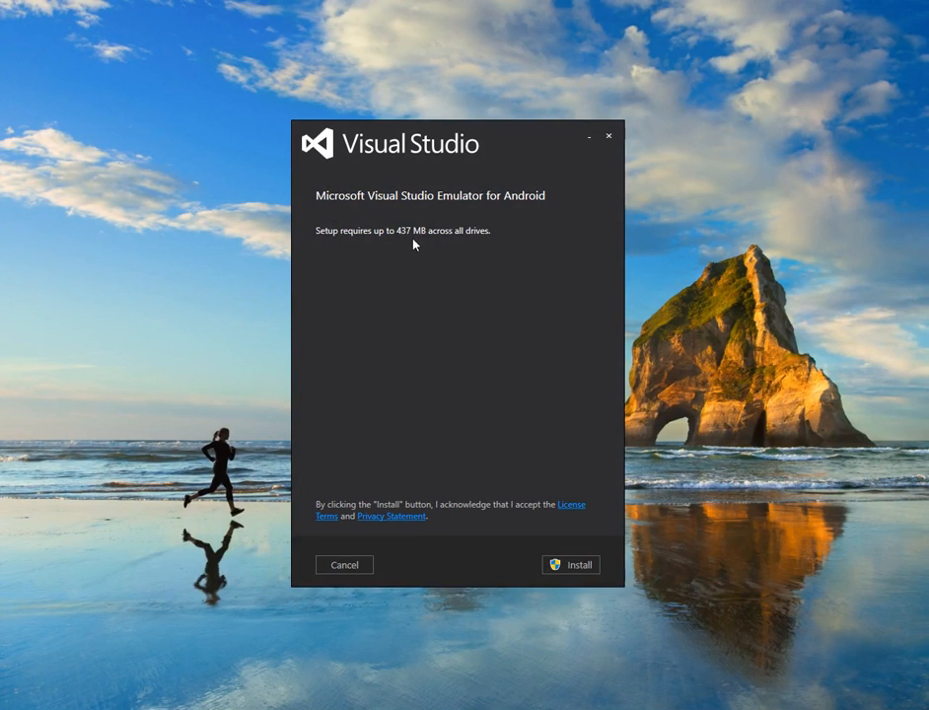
pyautogui.click(572, 565)
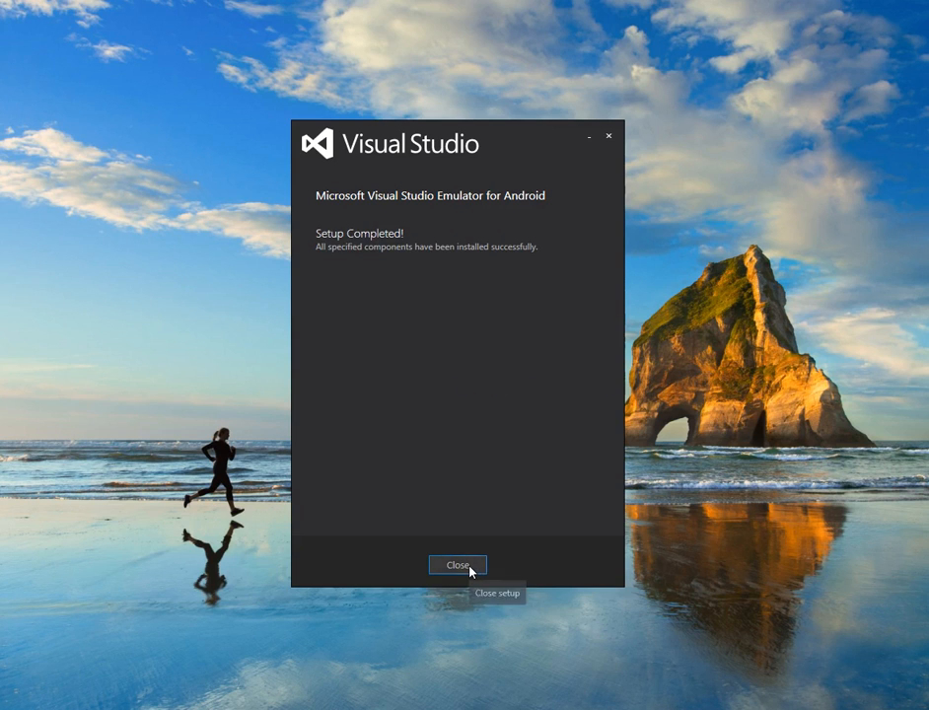
pyautogui.click(470, 566)
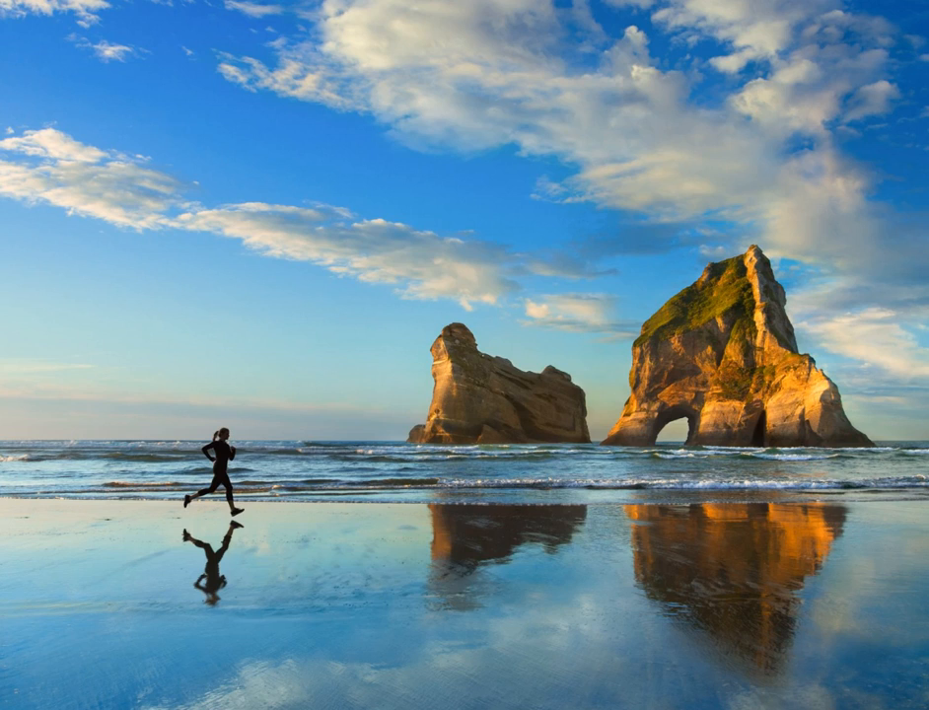
# Find Visual Studio Emulator for Android among the installed apps and launch it.
pyautogui.press('super')
pyautogui.scroll(-5, 97, 539)
pyautogui.scroll(-20, 97, 539)
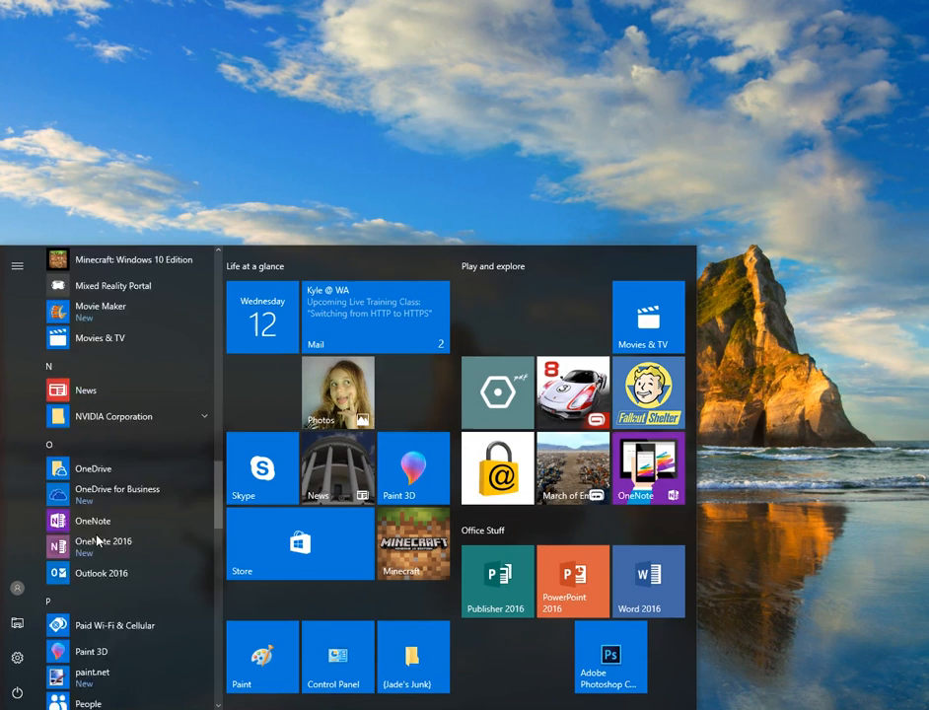
pyautogui.scroll(-4, 96, 539)
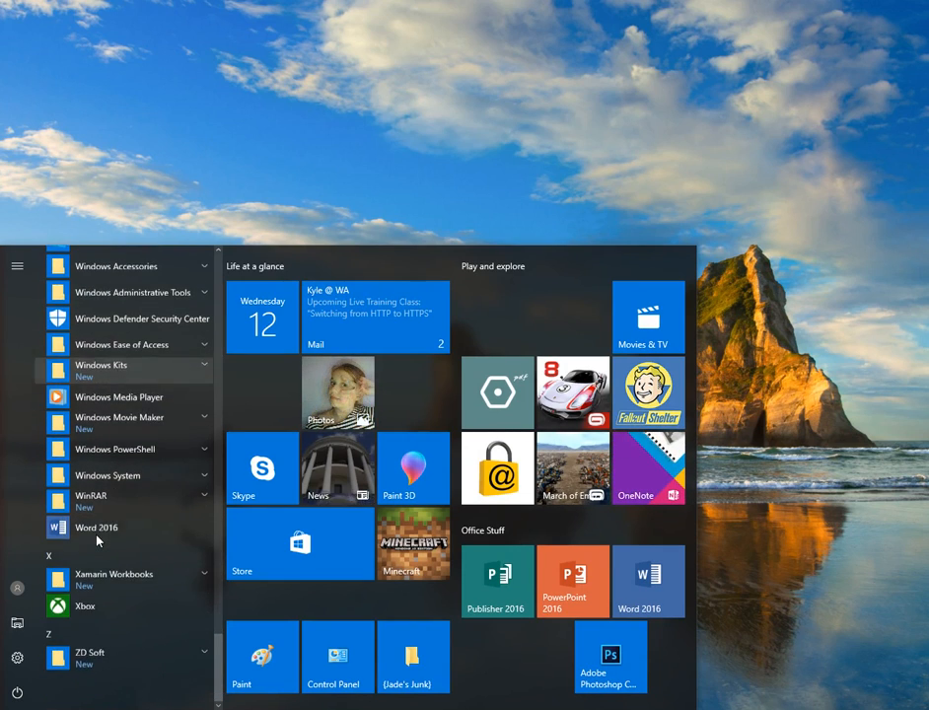
pyautogui.scroll(3, 96, 540)
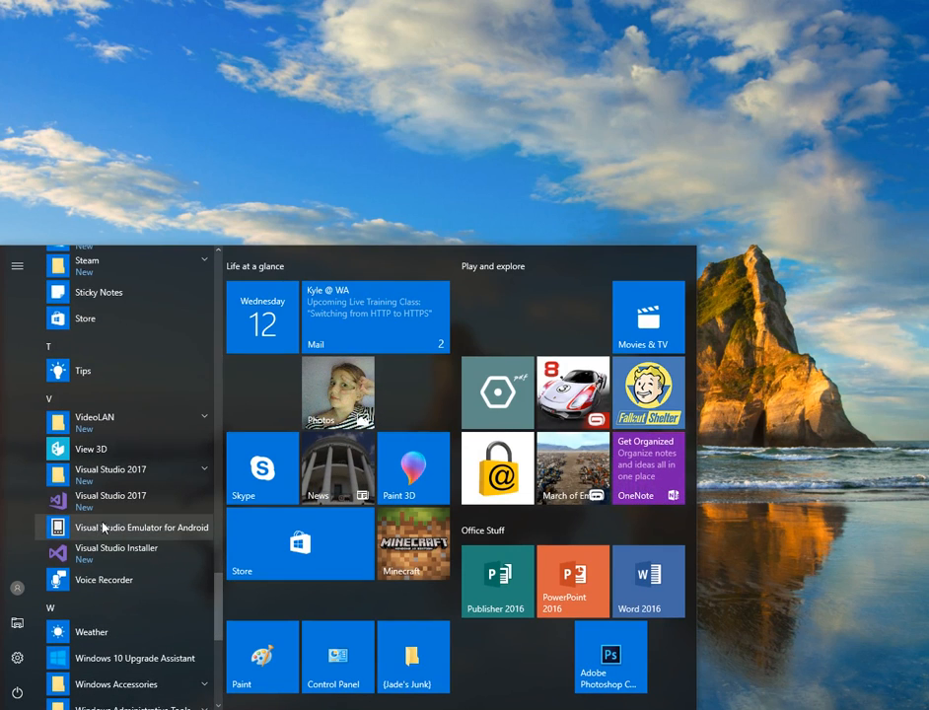
pyautogui.click(146, 529)
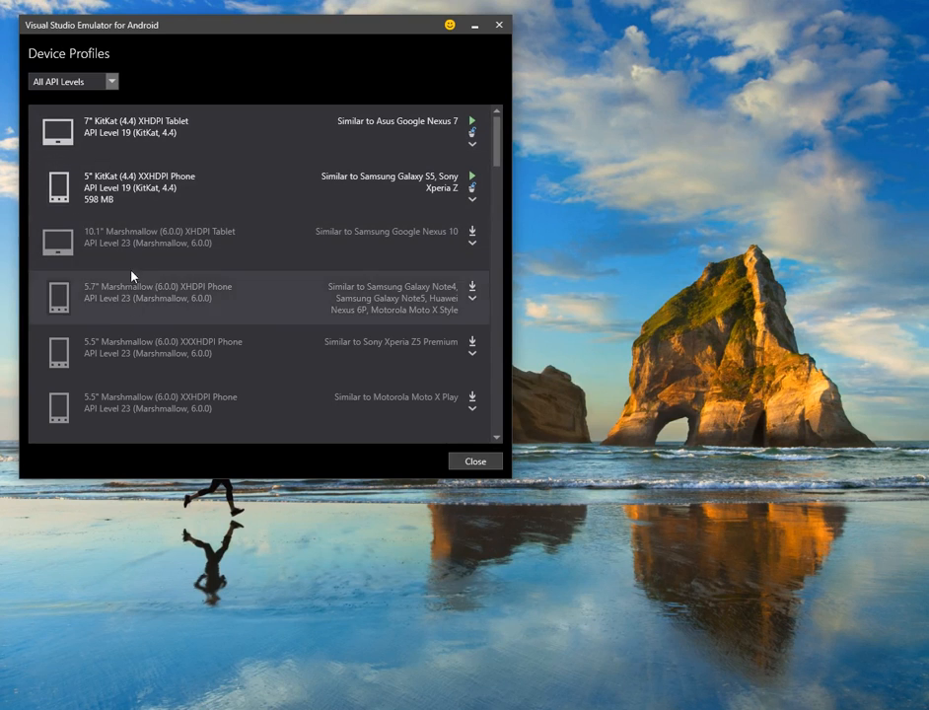
# Browse the device profiles and start the 5" KitKat (4.4) XXHDPI Phone.
pyautogui.scroll(-5, 151, 258)
pyautogui.scroll(-6, 151, 258)
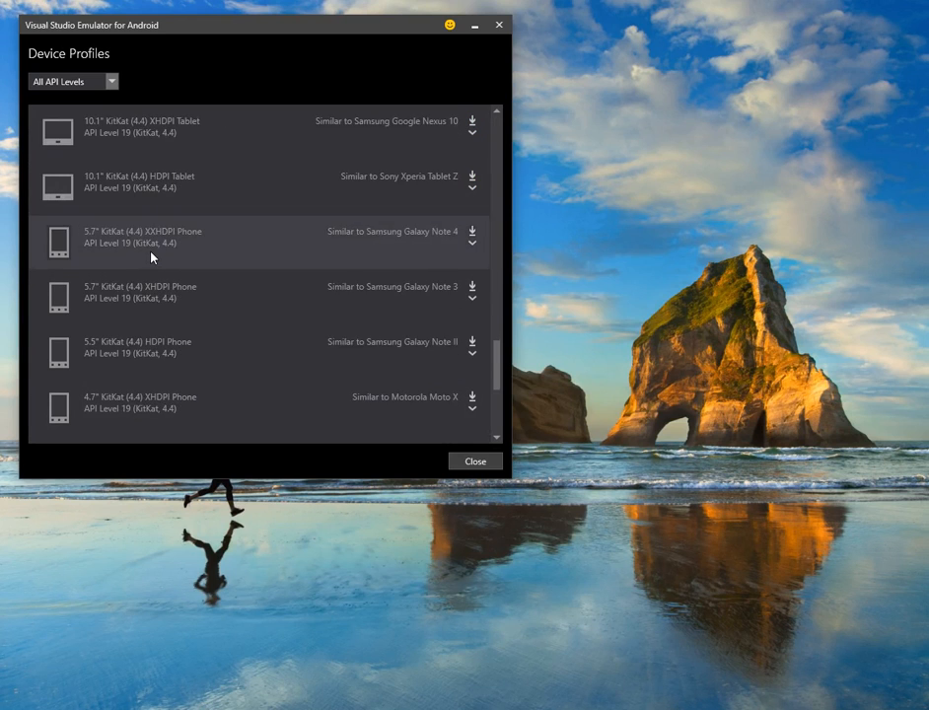
pyautogui.scroll(4, 151, 258)
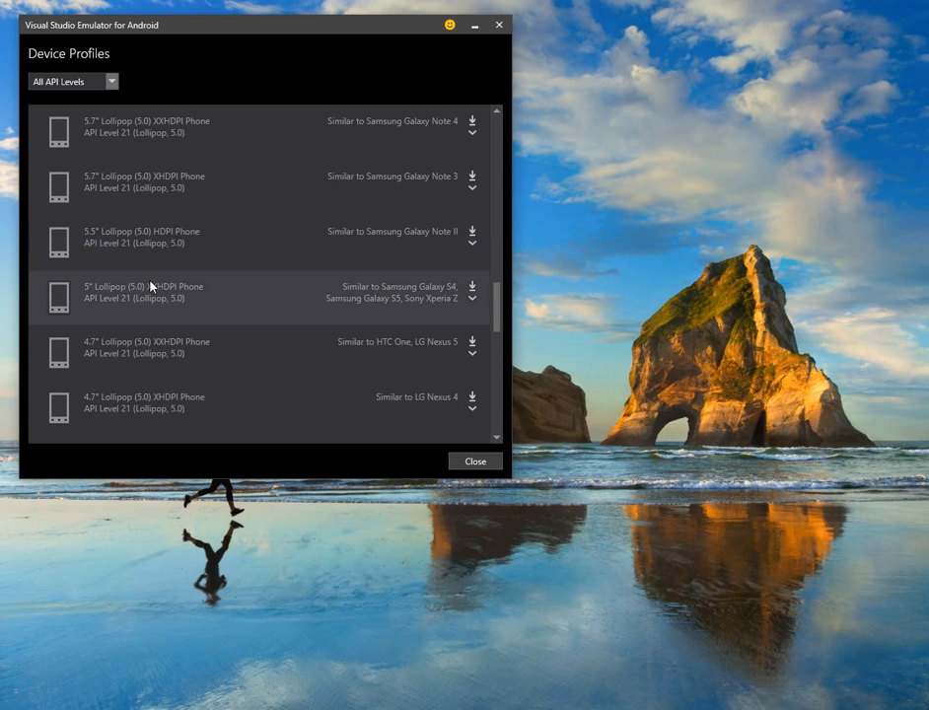
pyautogui.scroll(6, 150, 285)
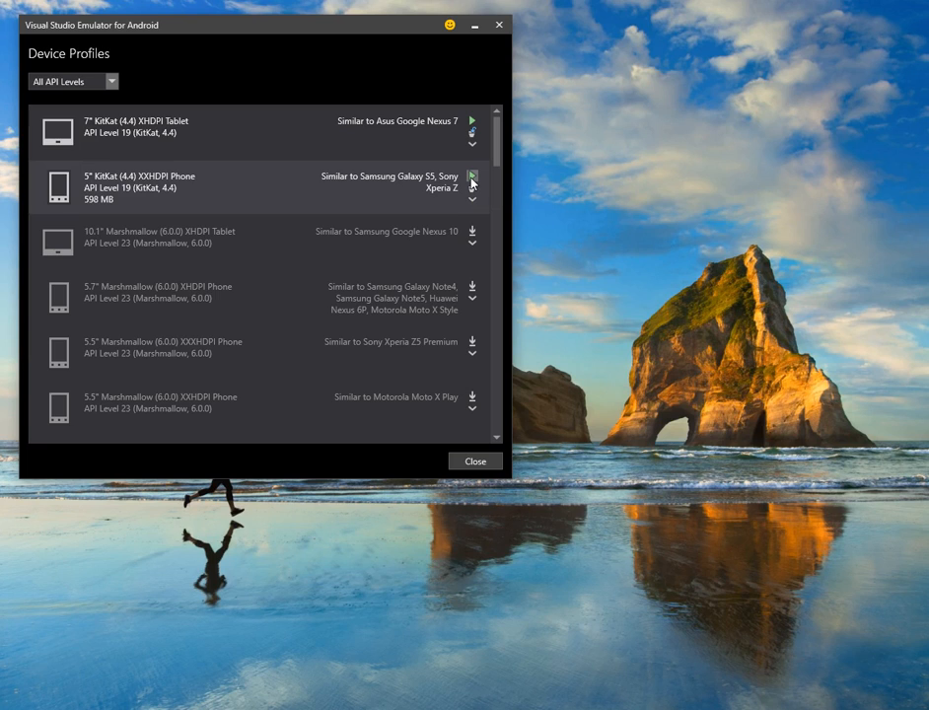
pyautogui.click(472, 178)
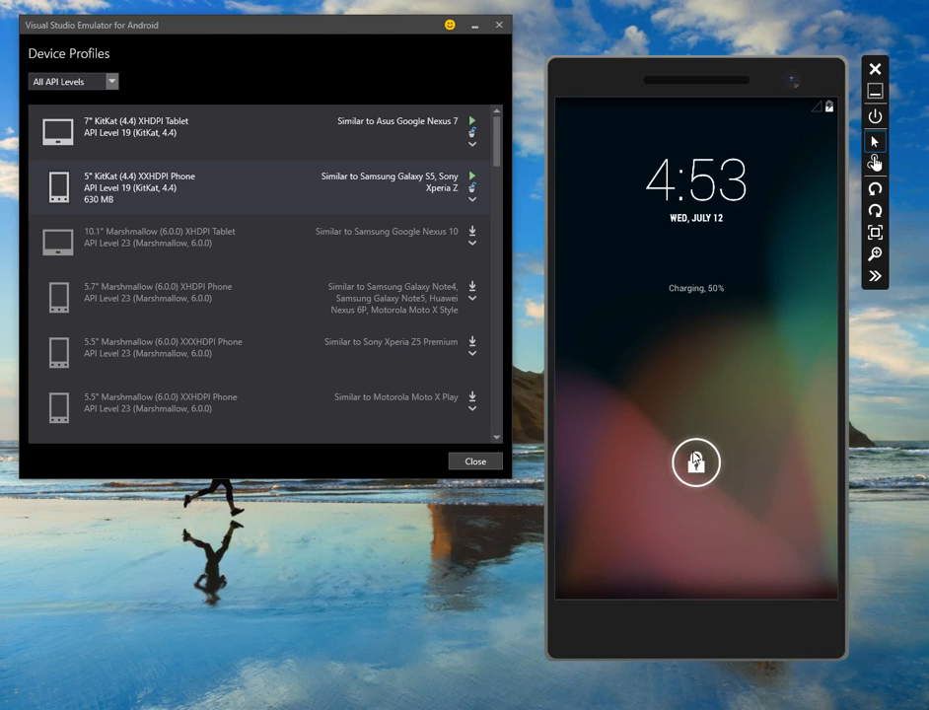
# Unlock the emulated phone and open its app drawer to browse the installed apps.
pyautogui.moveTo(695, 474); pyautogui.dragTo(792, 476)
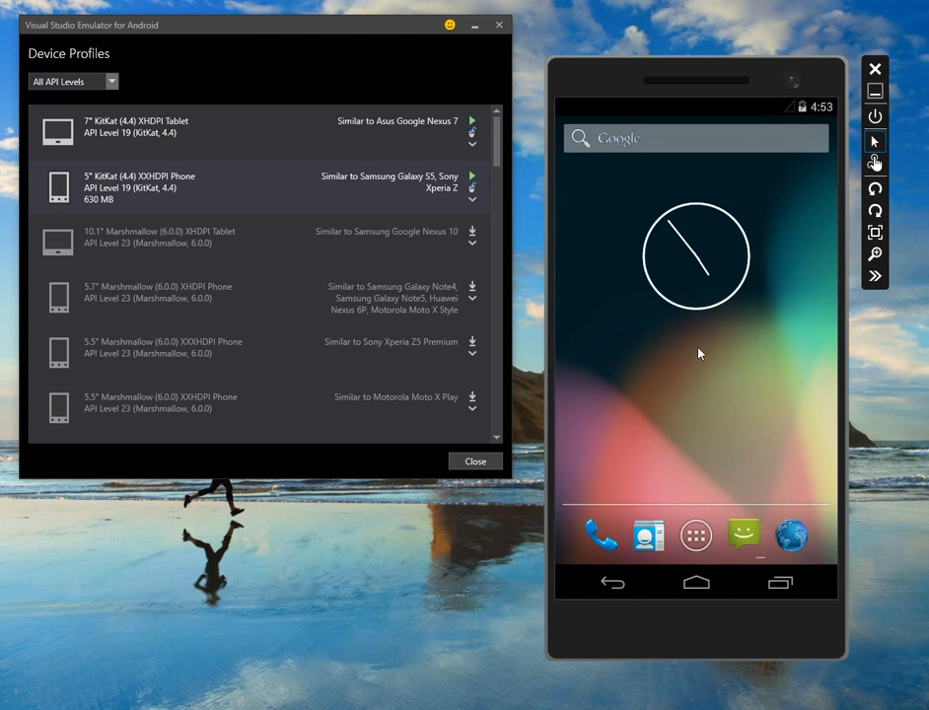
pyautogui.click(696, 535)
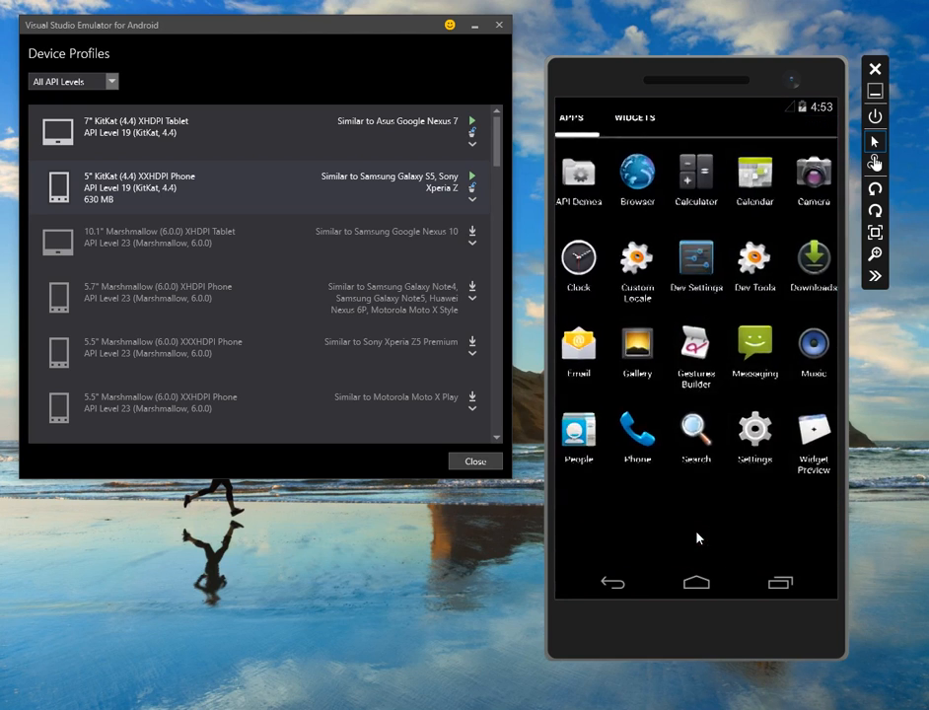
pyautogui.moveTo(720, 373); pyautogui.dragTo(591, 367)
pyautogui.moveTo(763, 378); pyautogui.dragTo(794, 436)
pyautogui.moveTo(634, 427); pyautogui.dragTo(790, 423)
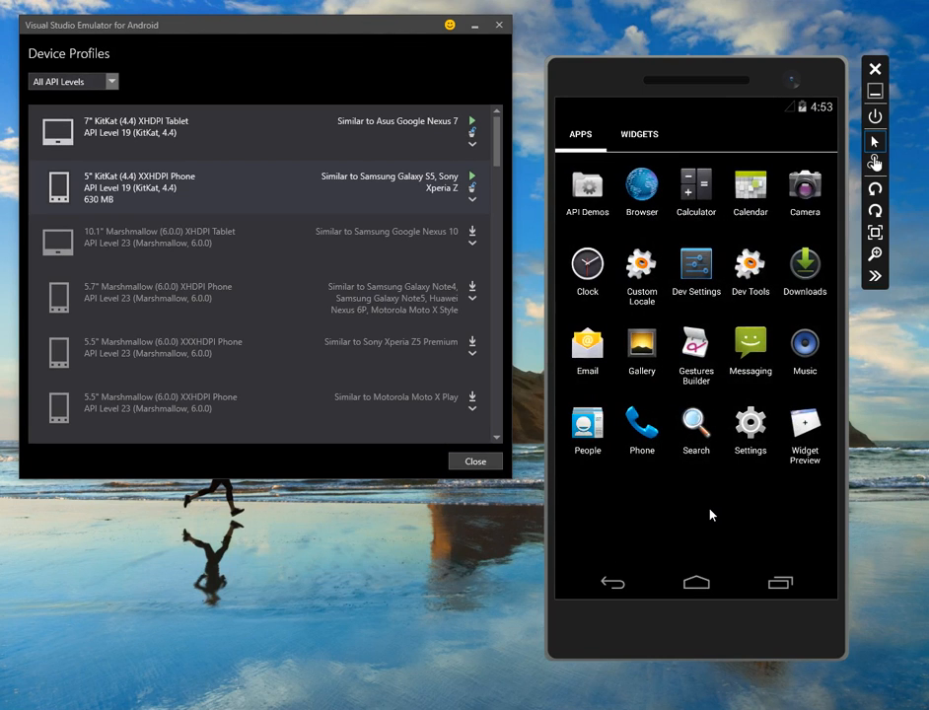